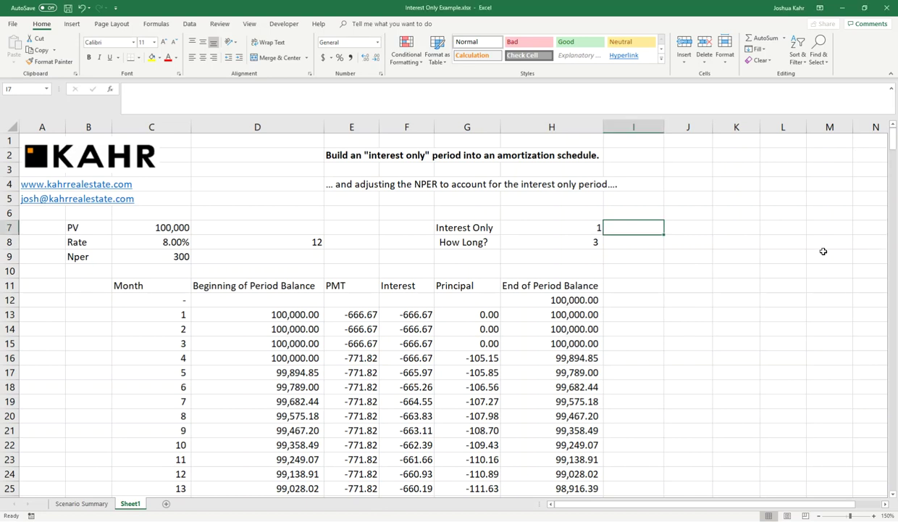
Page through the schedule to see month 300 ending at a 2,284.92 balance
click(747, 269)
key(Page_Down)
key(Page_Down)
key(Page_Down)
key(Page_Down)
key(Page_Down)
key(Page_Down)
key(Page_Down)
key(Page_Down)
key(Page_Down)
key(Page_Down)
key(Page_Down)
key(Page_Down)
key(Page_Down)
key(Page_Up)
click(586, 304)
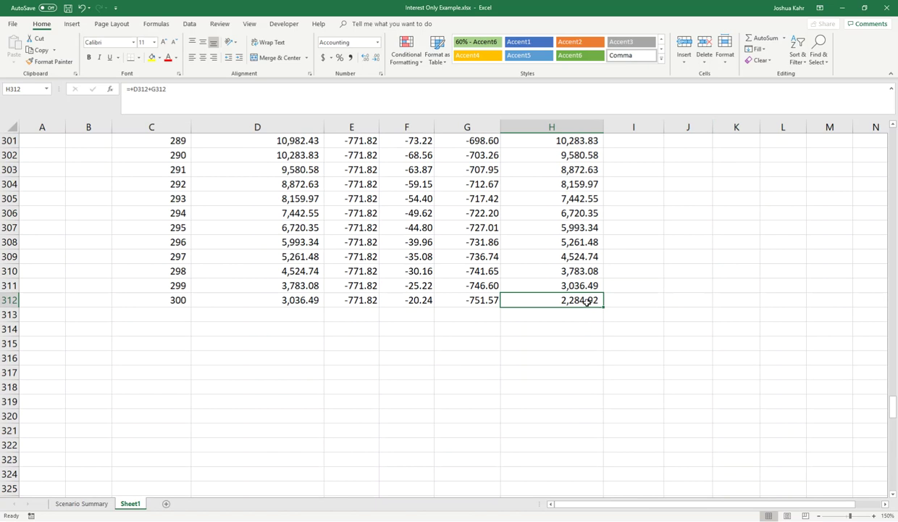
key(Page_Up)
key(Page_Up)
key(Page_Up)
key(Page_Up)
key(Page_Up)
key(Page_Up)
key(Page_Up)
key(Page_Up)
key(Page_Up)
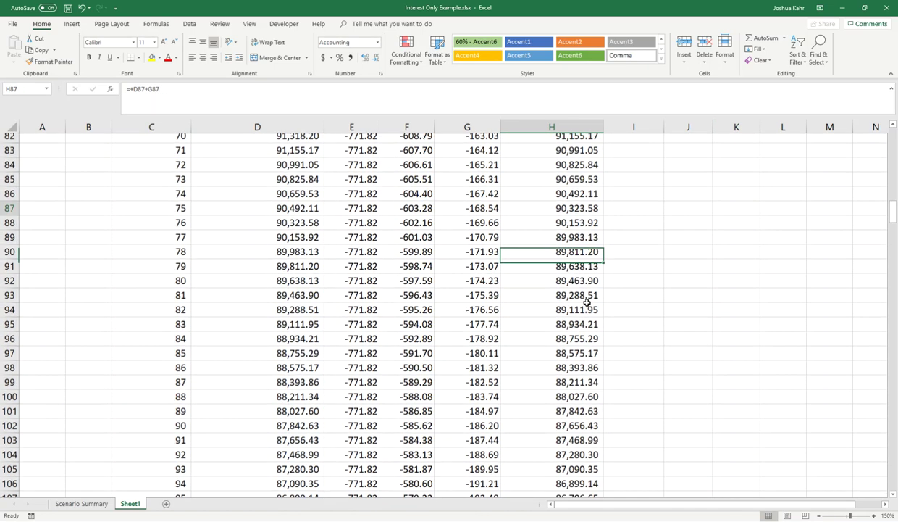
key(Page_Up)
key(Page_Up)
key(Page_Up)
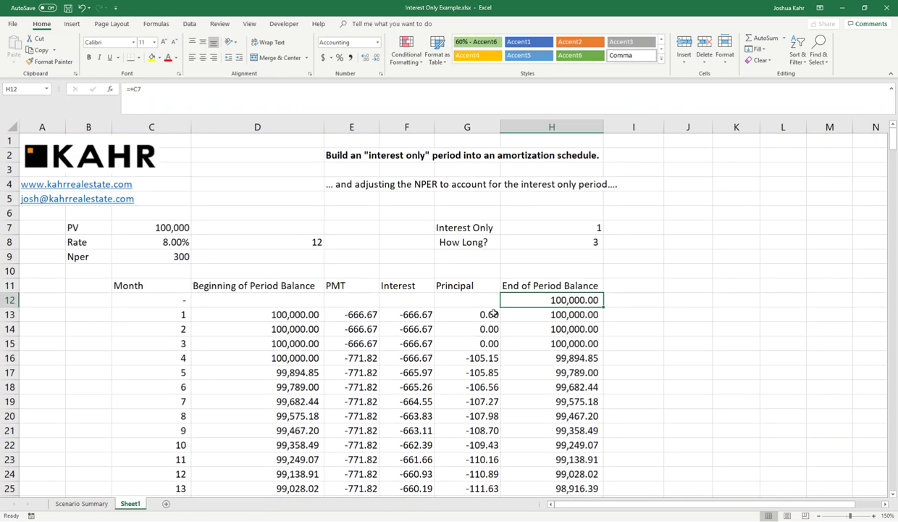
In E13, make PMT's periods argument IF(H7, $C$9-H8, C9)
click(353, 311)
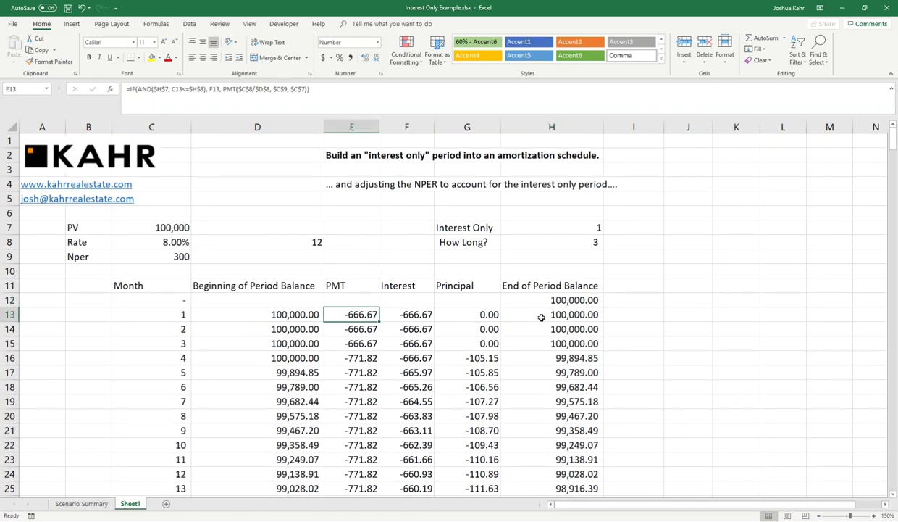
key(F2)
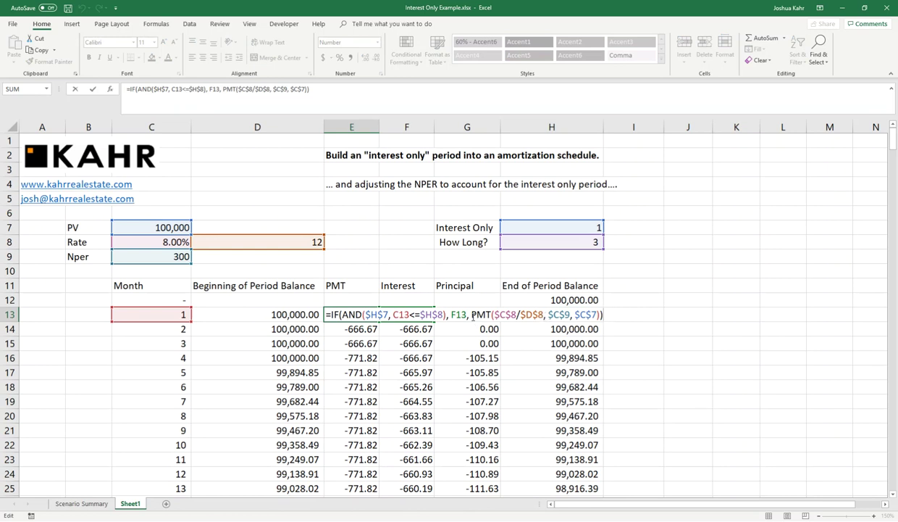
drag(470, 315, 560, 317)
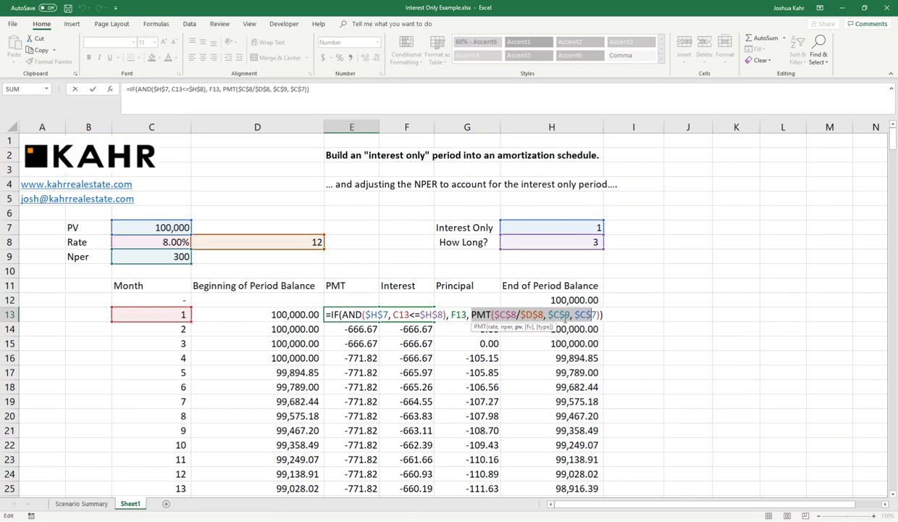
double_click(561, 314)
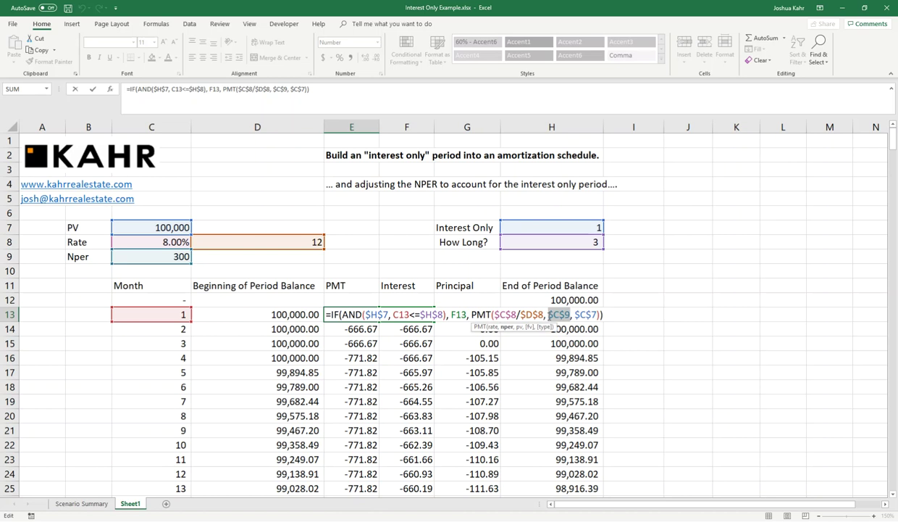
click(531, 314)
text(if()
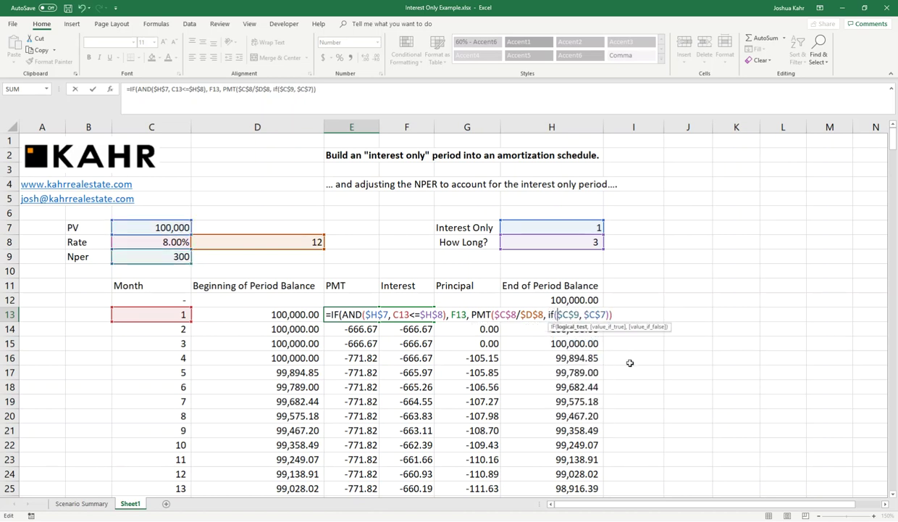
click(575, 227)
text(,)
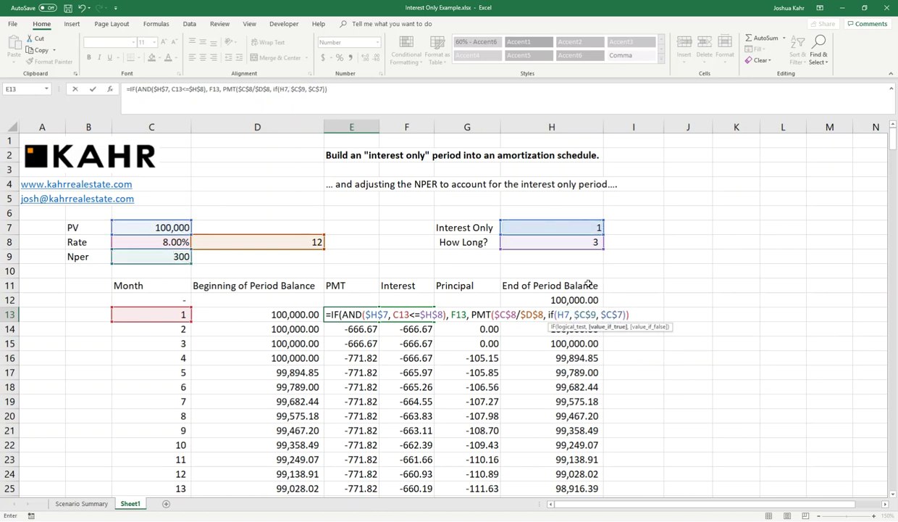
click(594, 314)
text(-)
click(559, 242)
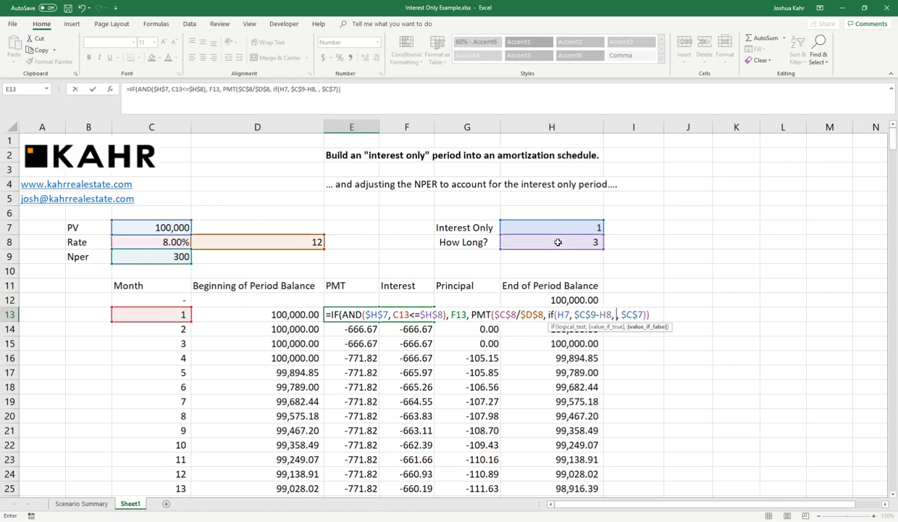
text(, C)
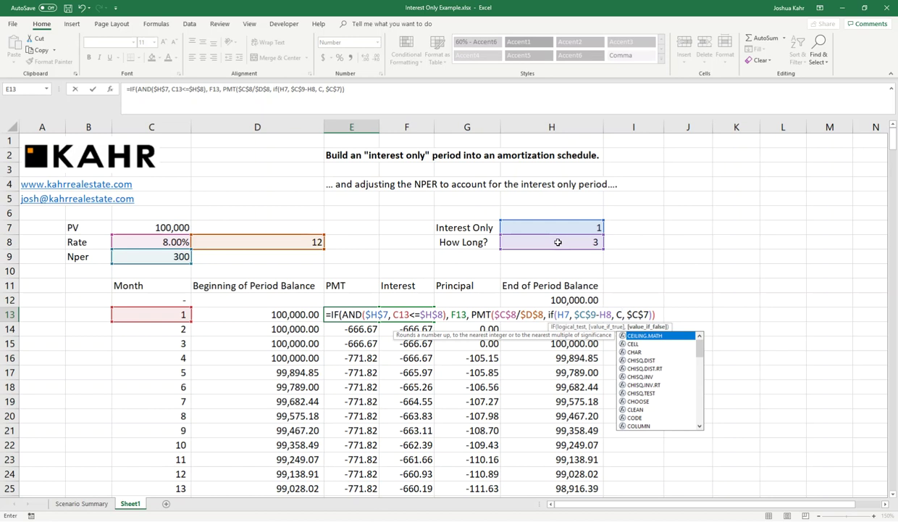
text(9)
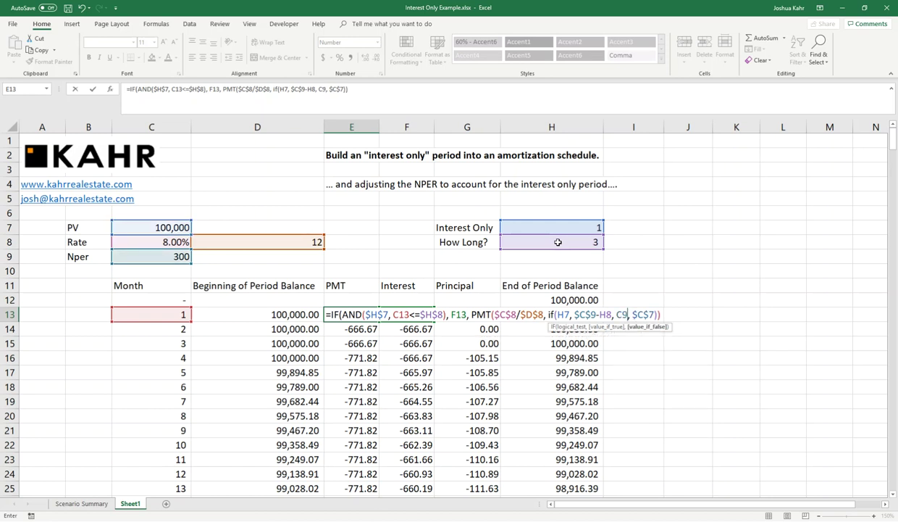
text())
Make the H7, H8 and C9 references absolute, giving IF($H$7, $C$9-$H$8, $C$9)
click(564, 314)
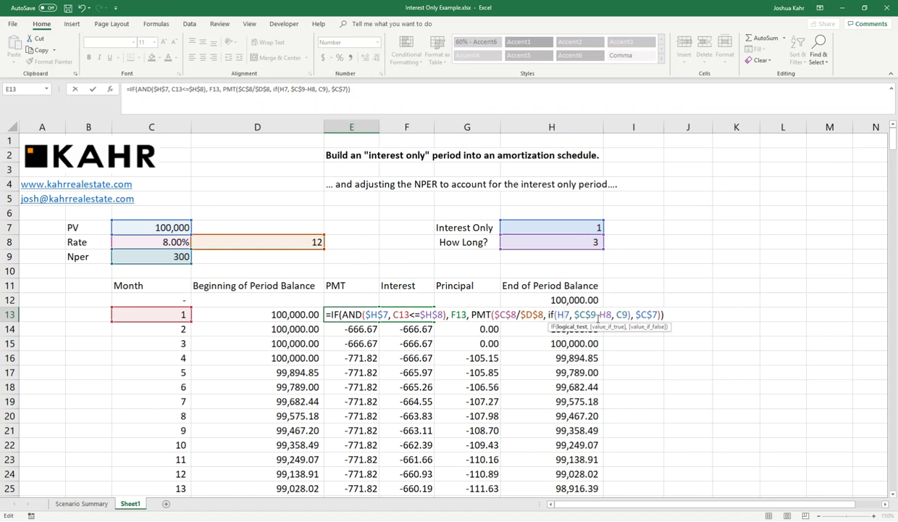
key(F4)
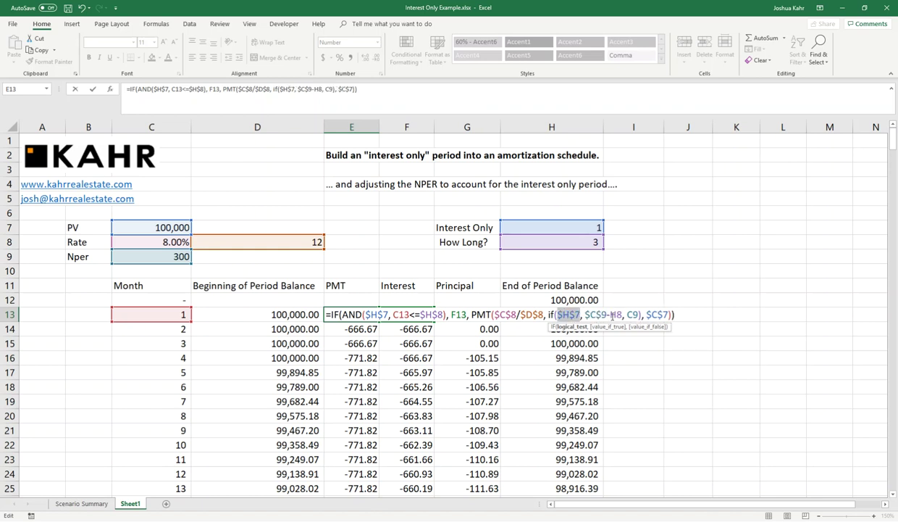
click(618, 316)
key(F4)
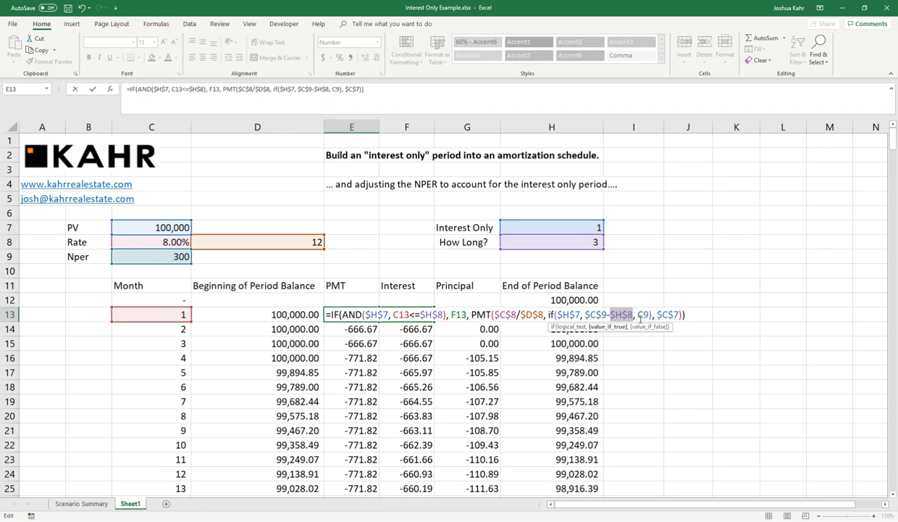
click(644, 316)
key(F4)
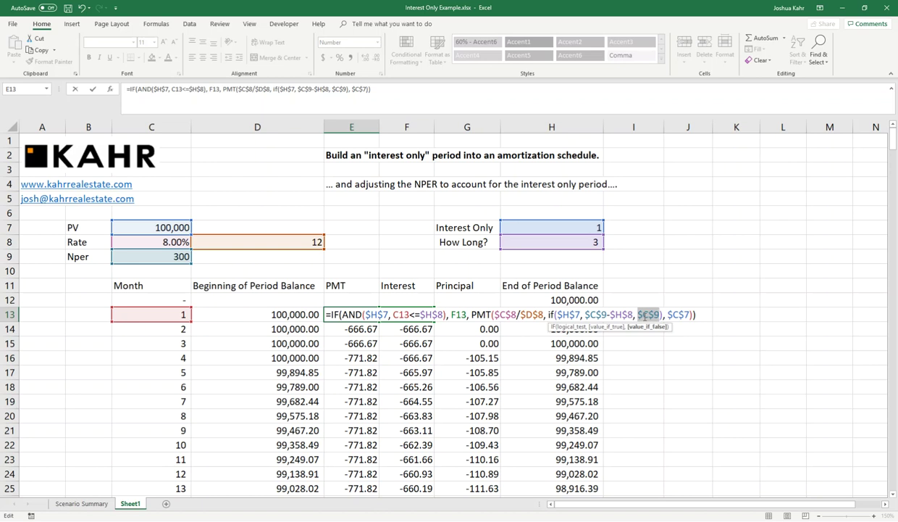
Commit the E13 formula and fill it down the payment column to row 312
key(Return)
key(Up)
key(ctrl+c)
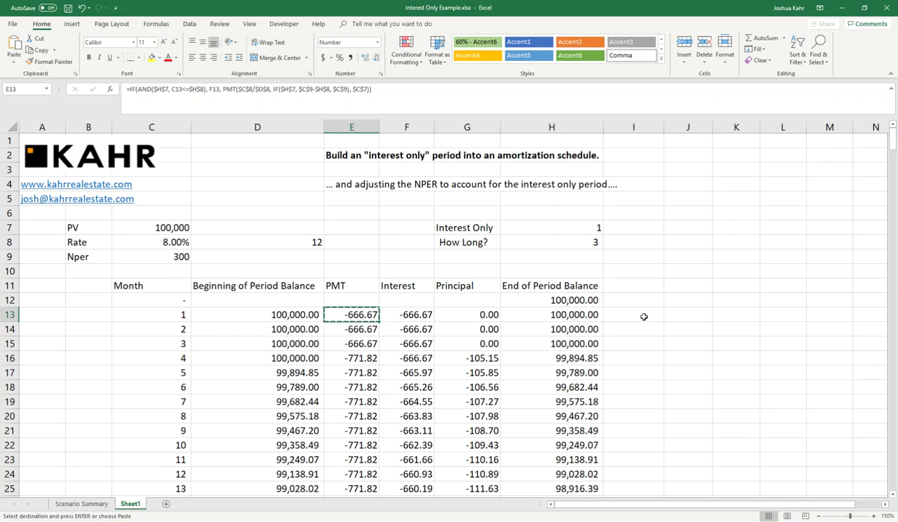
key(ctrl+shift+Down)
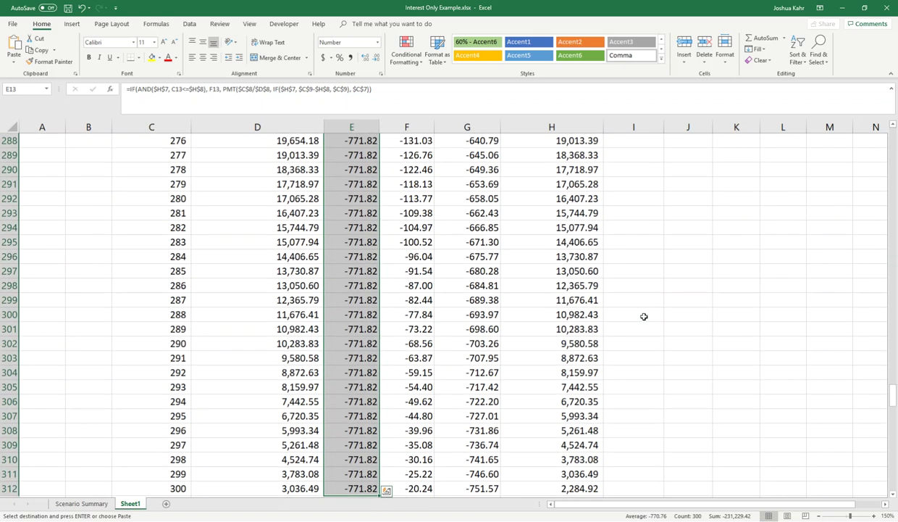
key(ctrl+v)
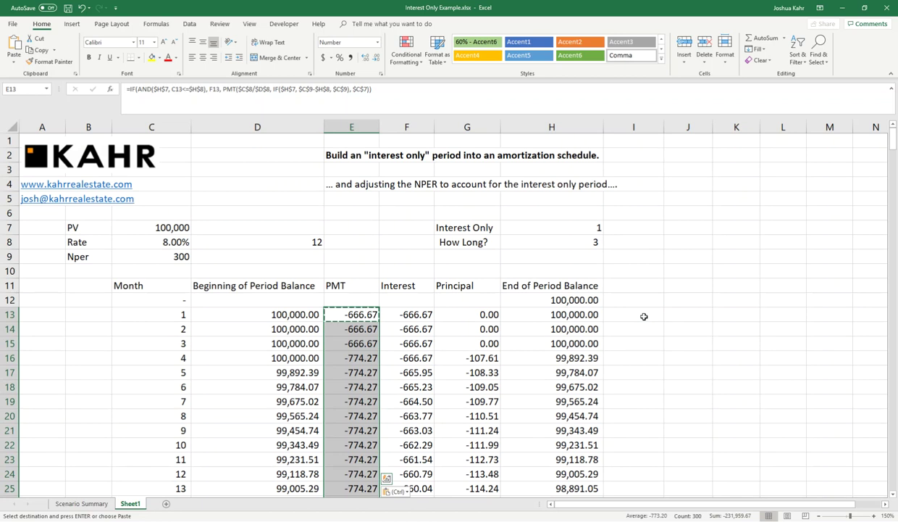
Verify payments of -774.27 from month 4 and a 0.00 balance at month 300
click(360, 358)
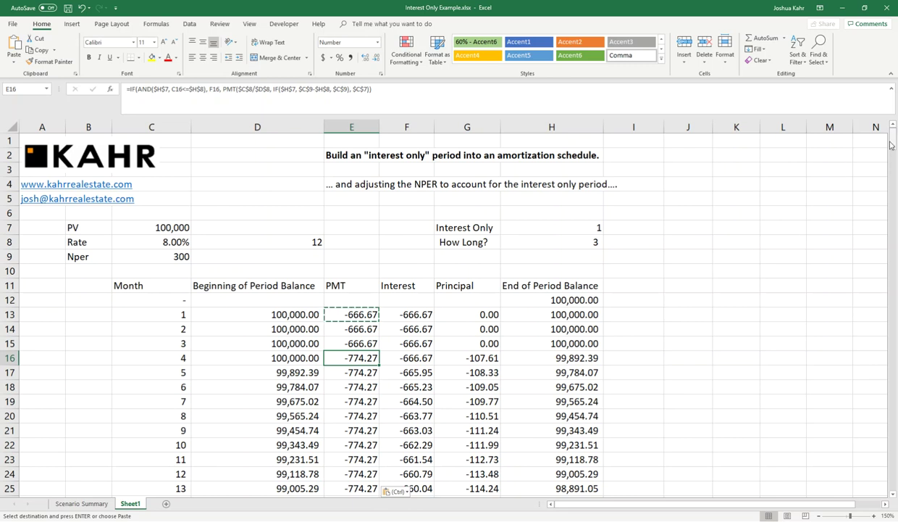
click(627, 335)
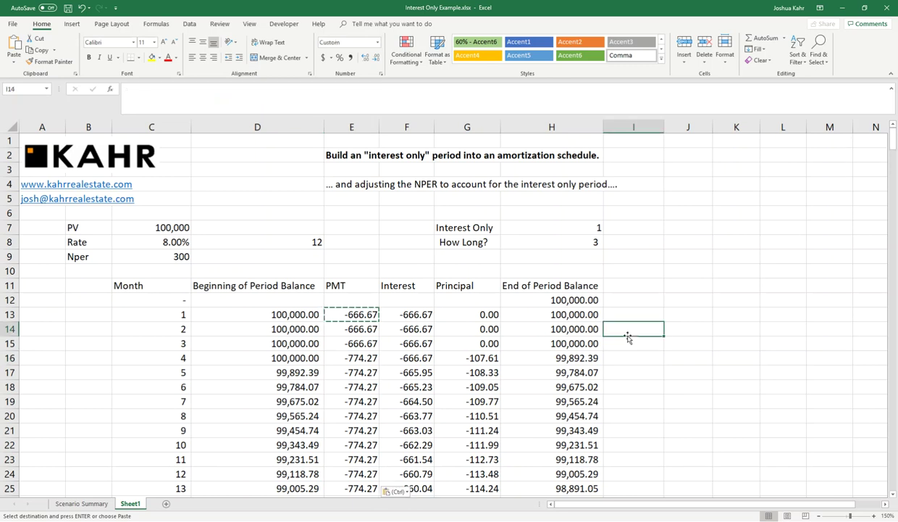
key(Page_Down)
key(Page_Down)
key(Page_Down)
key(Page_Down)
key(Page_Down)
key(Page_Down)
key(Page_Down)
key(Page_Down)
key(Page_Down)
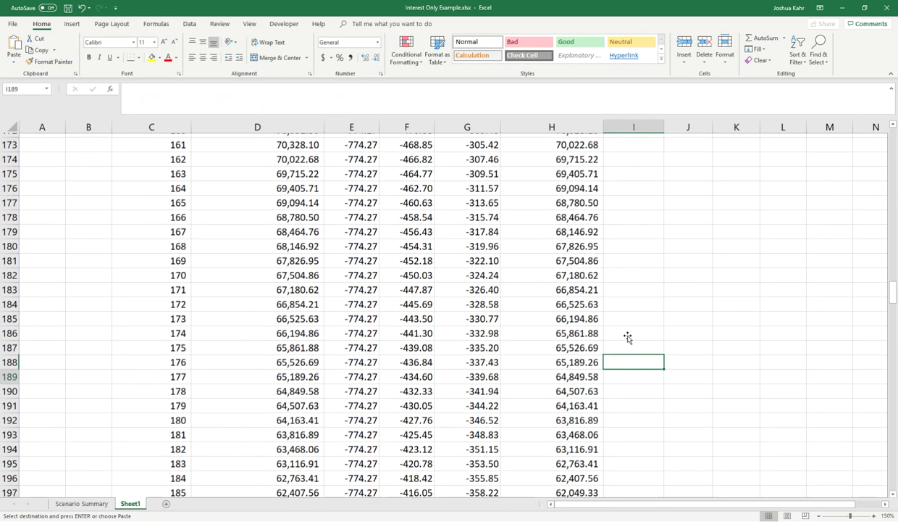
key(Page_Down)
key(Page_Down)
key(Page_Down)
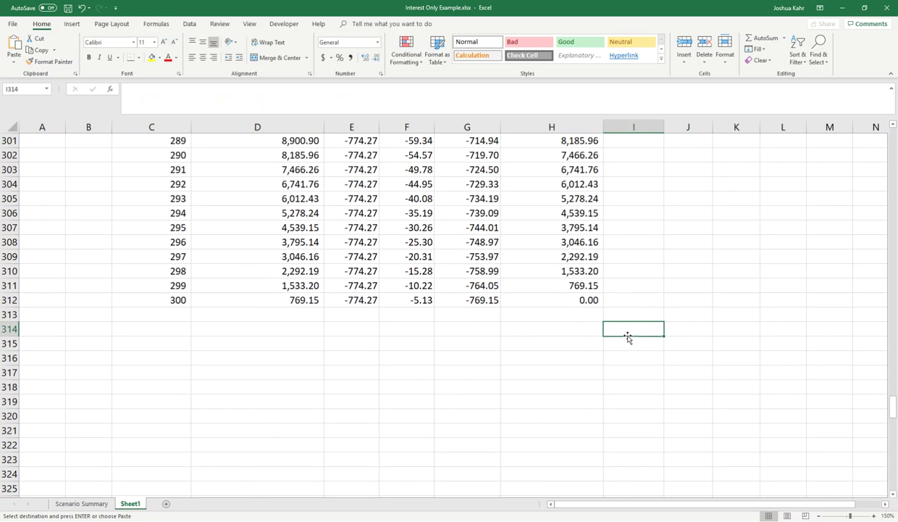
key(Page_Up)
key(Page_Up)
key(Page_Up)
key(Page_Up)
key(Page_Up)
key(Page_Up)
key(Page_Up)
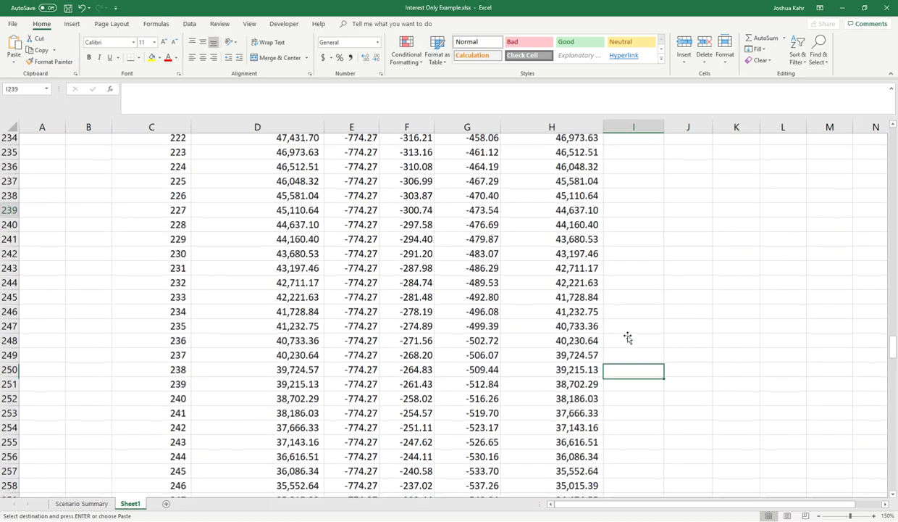
key(Page_Up)
key(Page_Up)
key(Page_Up)
key(Page_Up)
key(Page_Up)
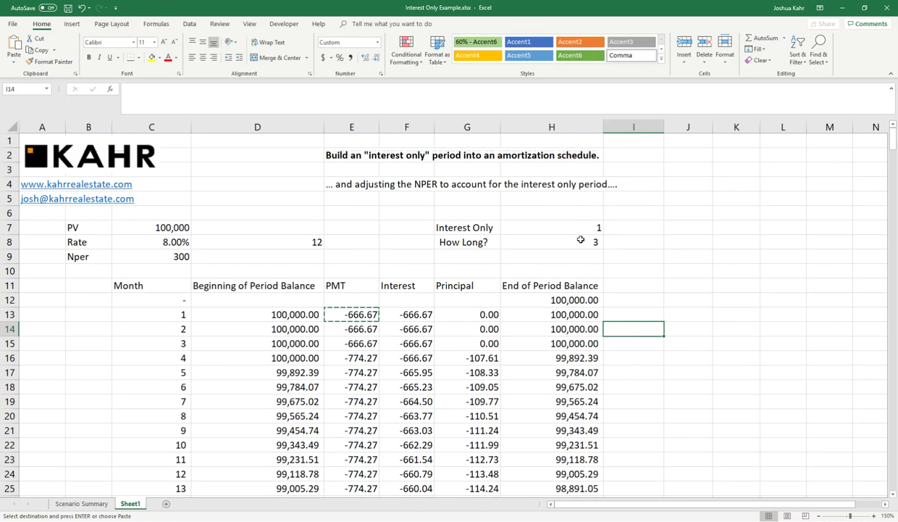
Change the interest-only length in H8 from 3 to 6 months
click(577, 245)
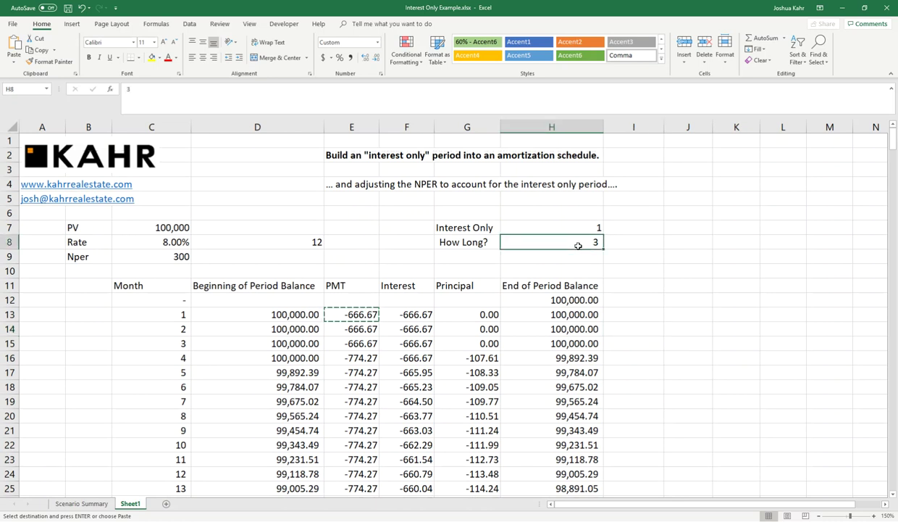
text(6)
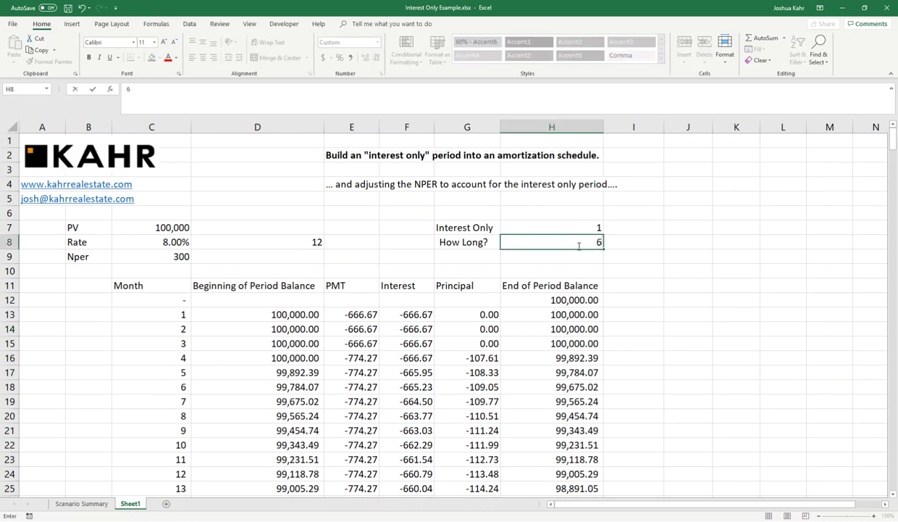
key(Return)
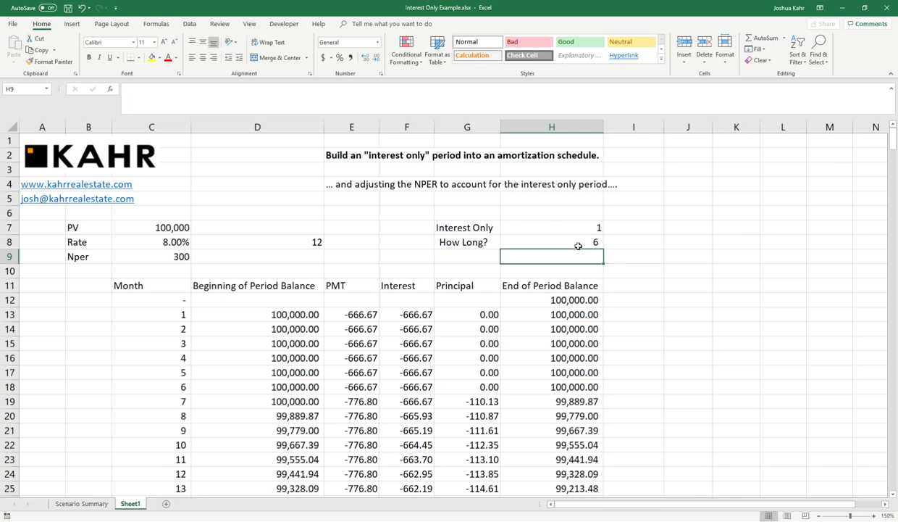
Confirm month 300 still ends at 0.00, with payments of -776.80 from month 7
key(Down)
key(Down)
key(Down)
key(Down)
key(Down)
key(Down)
key(Down)
key(Down)
key(Down)
key(Down)
key(Down)
key(Down)
key(Down)
key(Down)
key(Down)
key(Down)
key(Down)
key(Down)
key(Down)
key(Down)
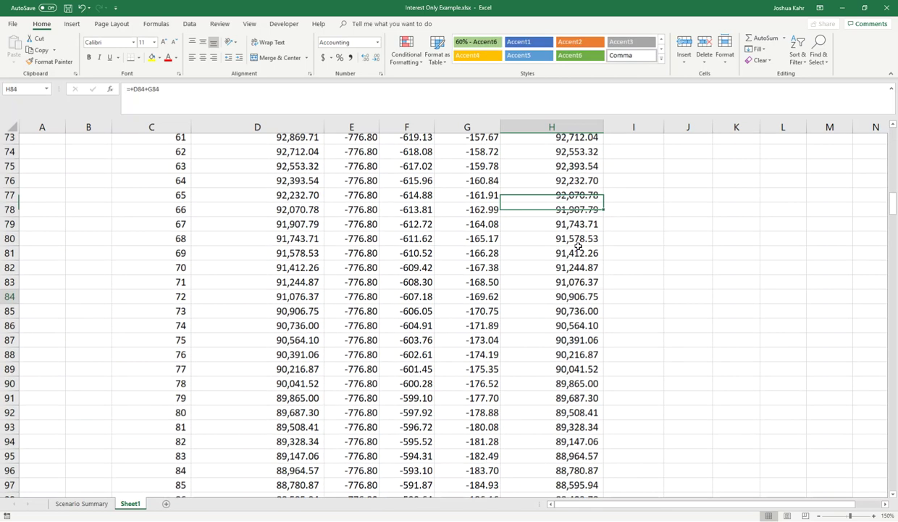
key(Down)
key(Down)
key(Down)
key(Down)
key(Down)
key(Down)
key(Down)
key(Down)
key(Down)
key(Down)
key(Down)
key(Down)
key(Down)
key(Down)
key(Down)
key(Down)
key(Down)
key(Down)
key(Down)
key(Down)
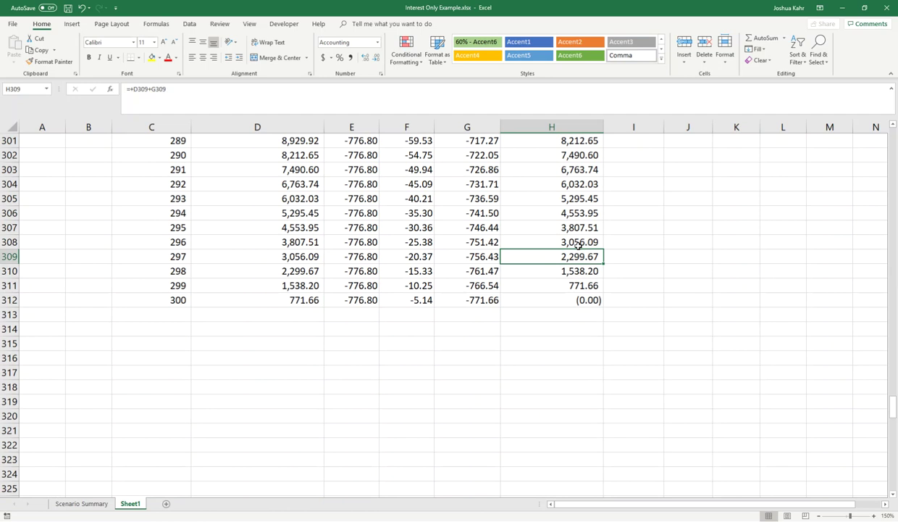
key(Up)
key(Up)
key(Up)
key(Up)
key(Up)
key(Up)
key(Up)
key(Up)
key(Up)
key(Up)
key(Up)
key(Up)
key(Up)
key(Up)
key(Up)
key(Up)
key(Up)
key(Up)
key(Up)
key(Up)
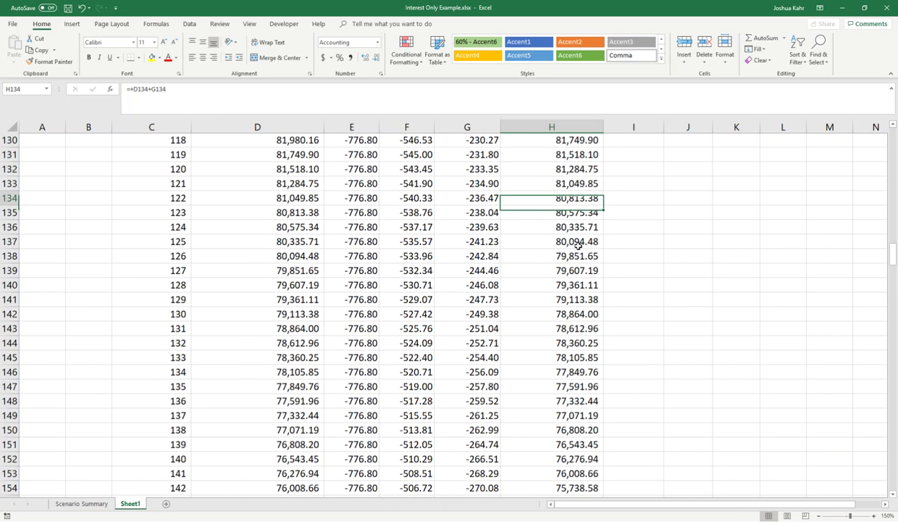
key(Up)
key(Up)
key(Up)
key(Up)
key(Up)
key(Up)
key(Up)
key(Up)
key(Up)
key(Up)
key(Up)
key(Up)
key(Up)
key(Up)
key(Up)
key(Up)
key(Up)
key(Up)
key(Up)
key(Up)
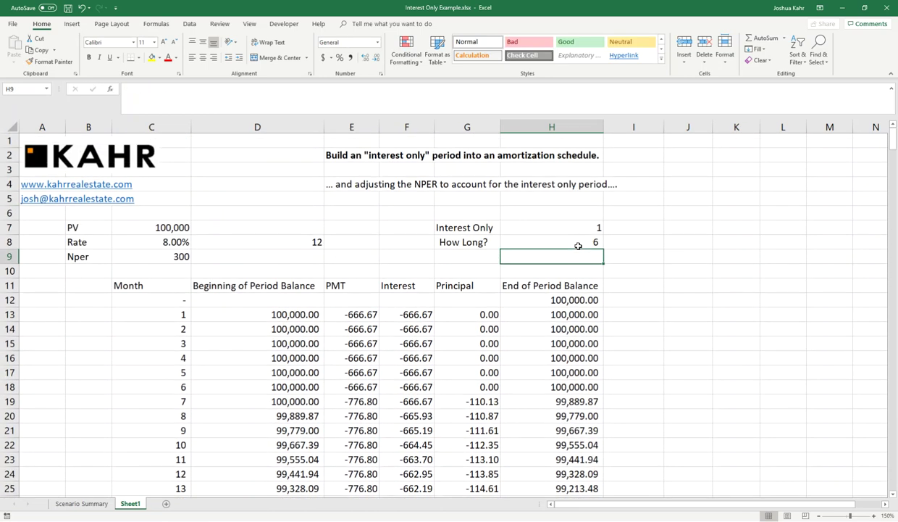